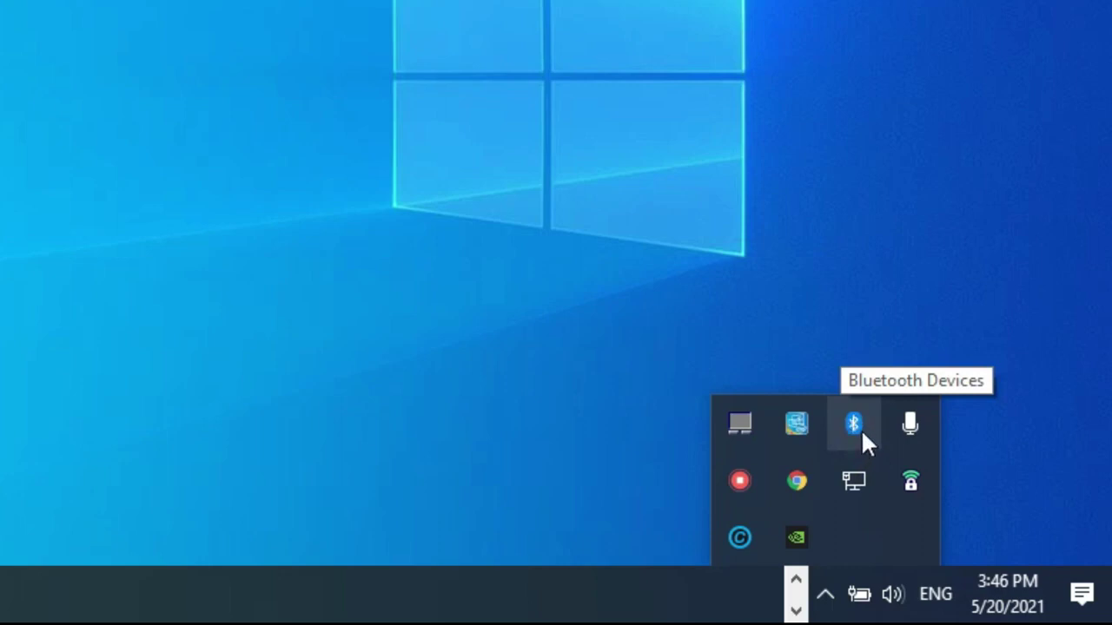
# Receive Snapshot_5.png over Bluetooth, choose the Desktop as its save location, and dismiss the file-replacement prompt without replacing the existing file
pyautogui.rightClick(852, 423)
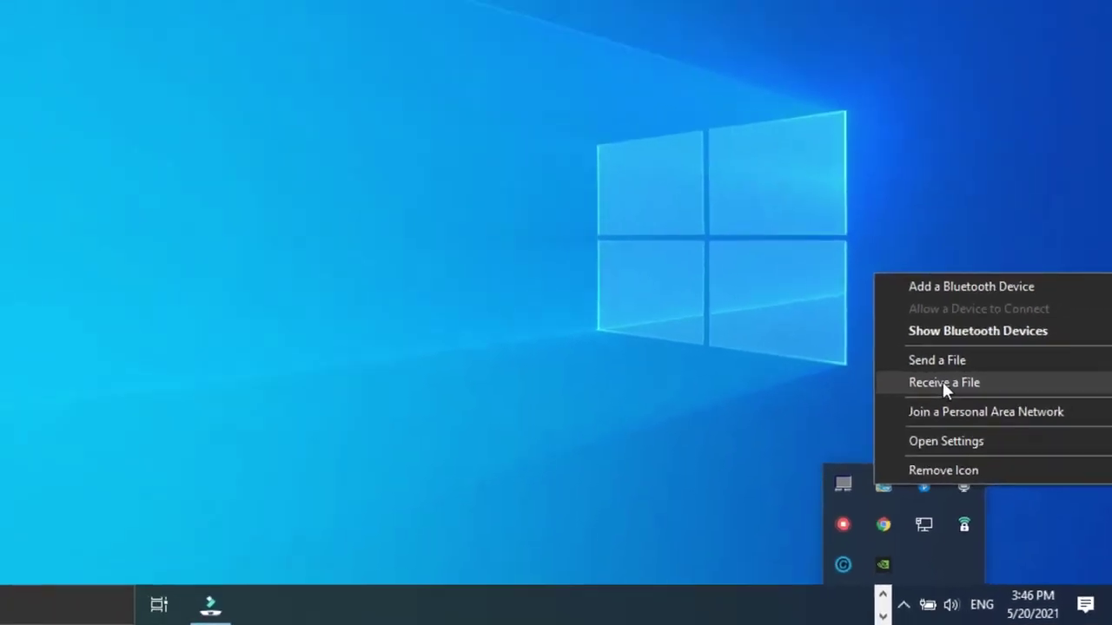
pyautogui.click(877, 281)
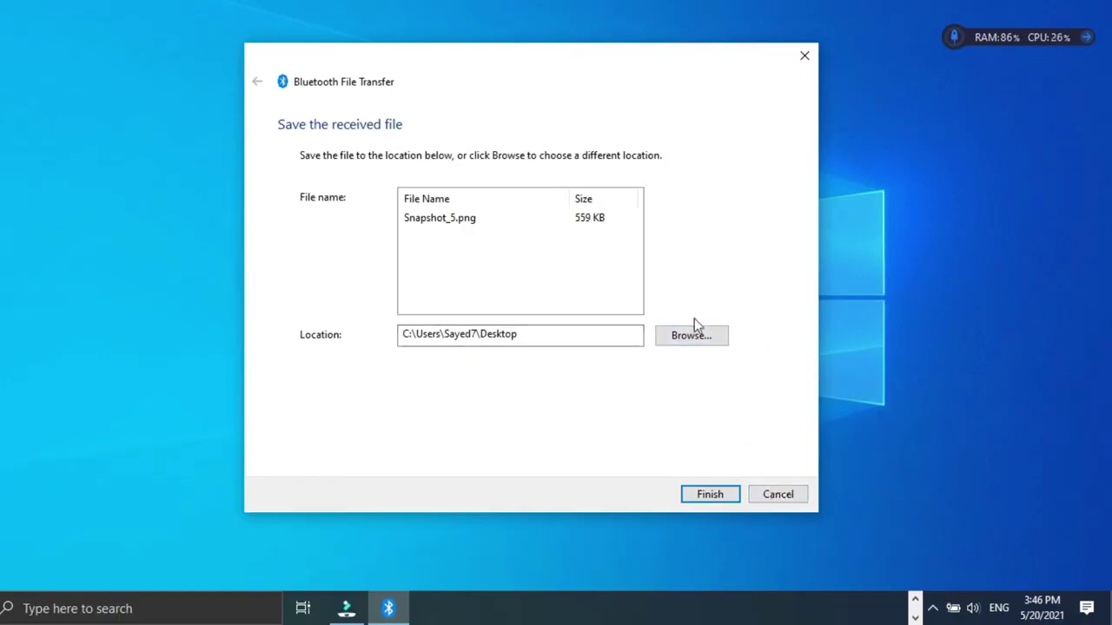
pyautogui.click(684, 339)
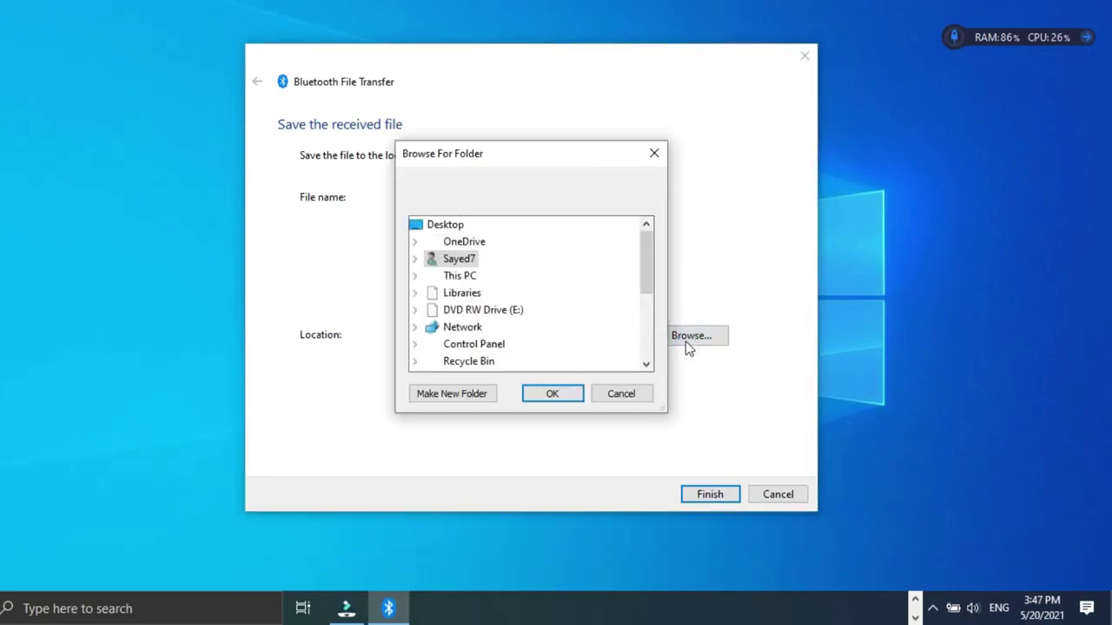
pyautogui.click(439, 222)
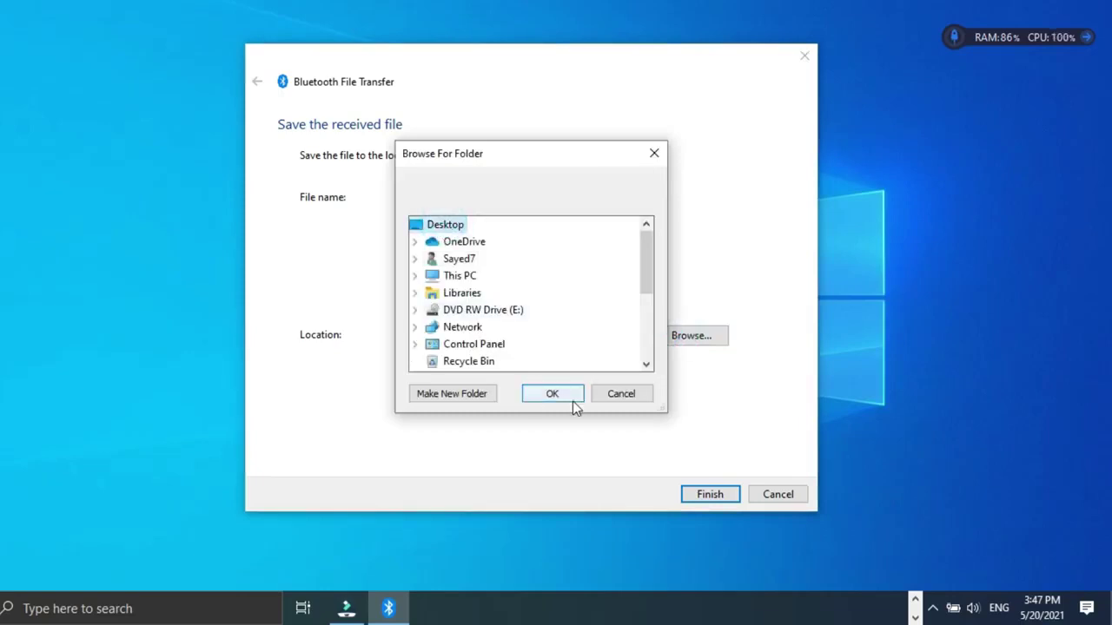
pyautogui.click(551, 395)
pyautogui.click(718, 494)
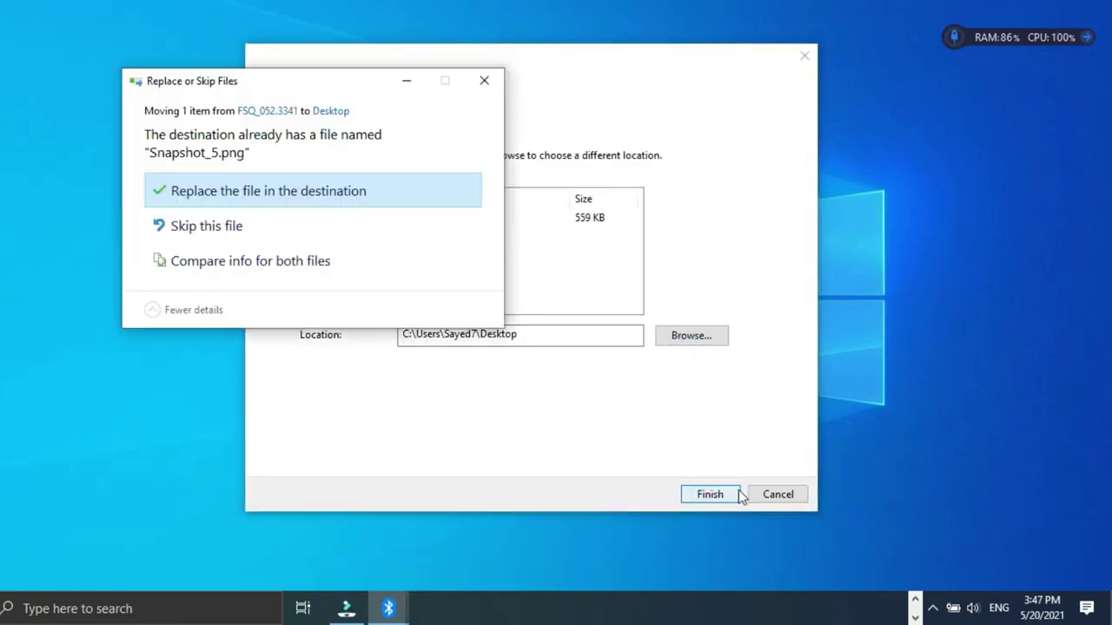
pyautogui.click(482, 80)
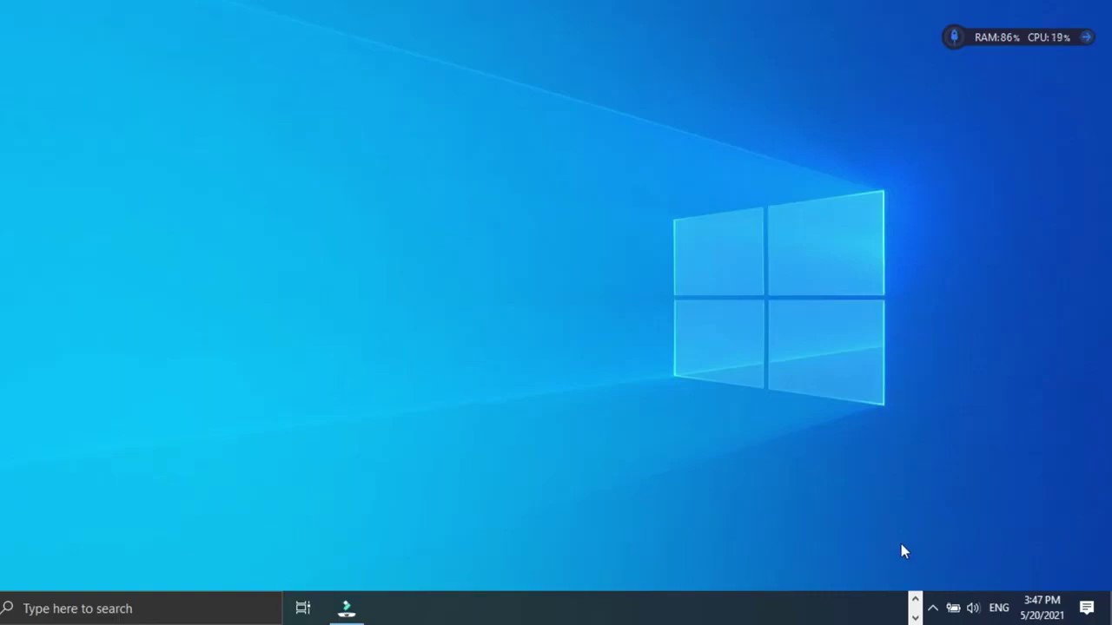
# Start a Bluetooth file transfer from the system tray and choose the HONOR 9X phone as the recipient
pyautogui.click(932, 610)
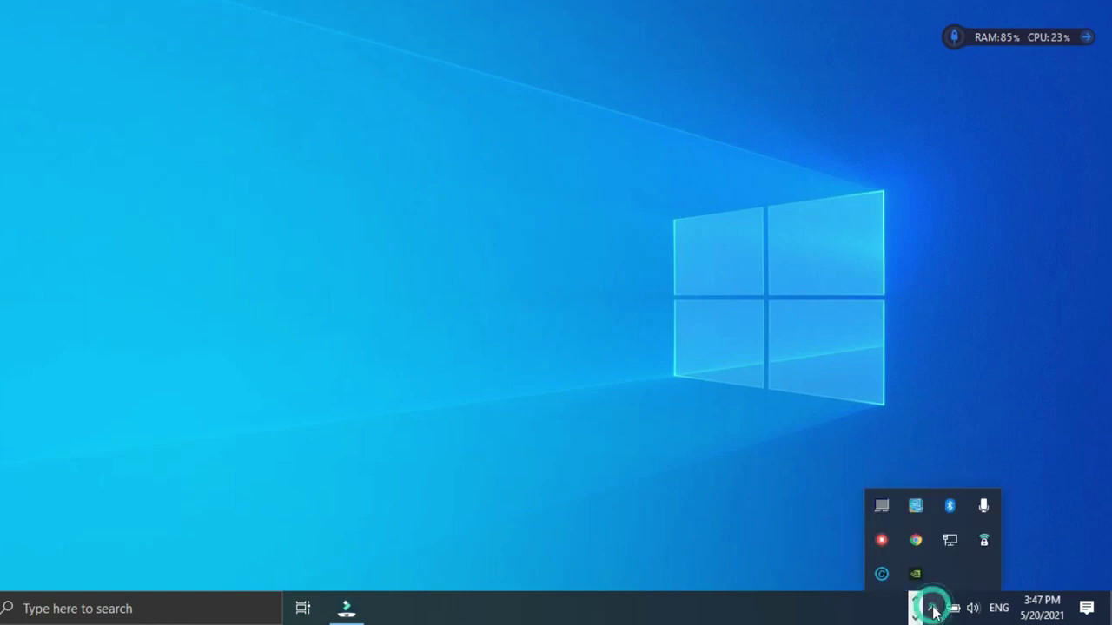
pyautogui.rightClick(952, 503)
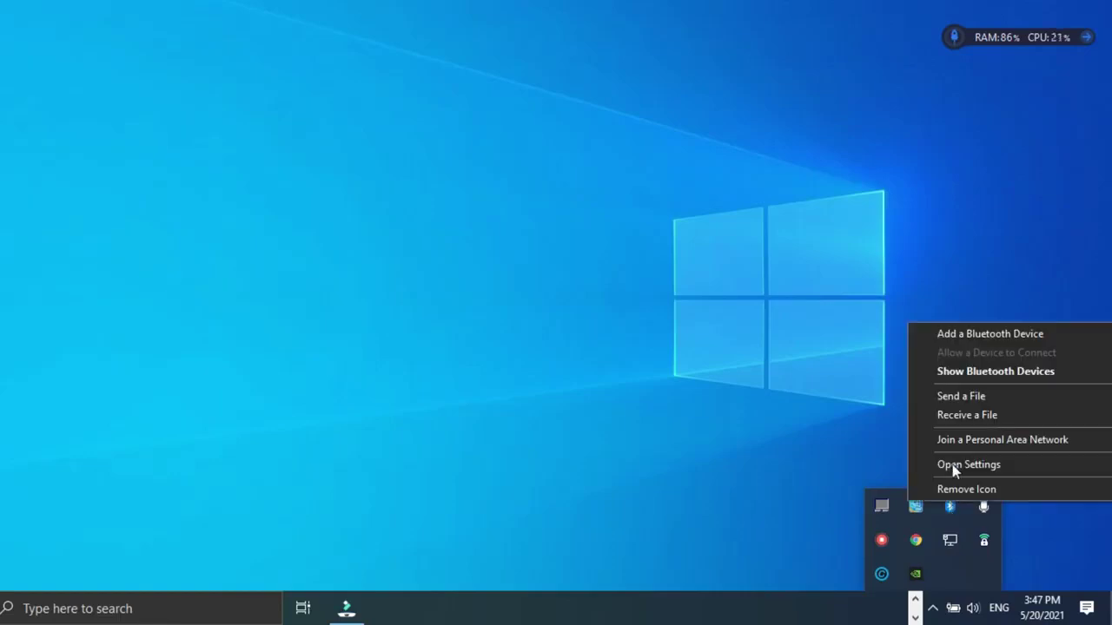
pyautogui.click(962, 397)
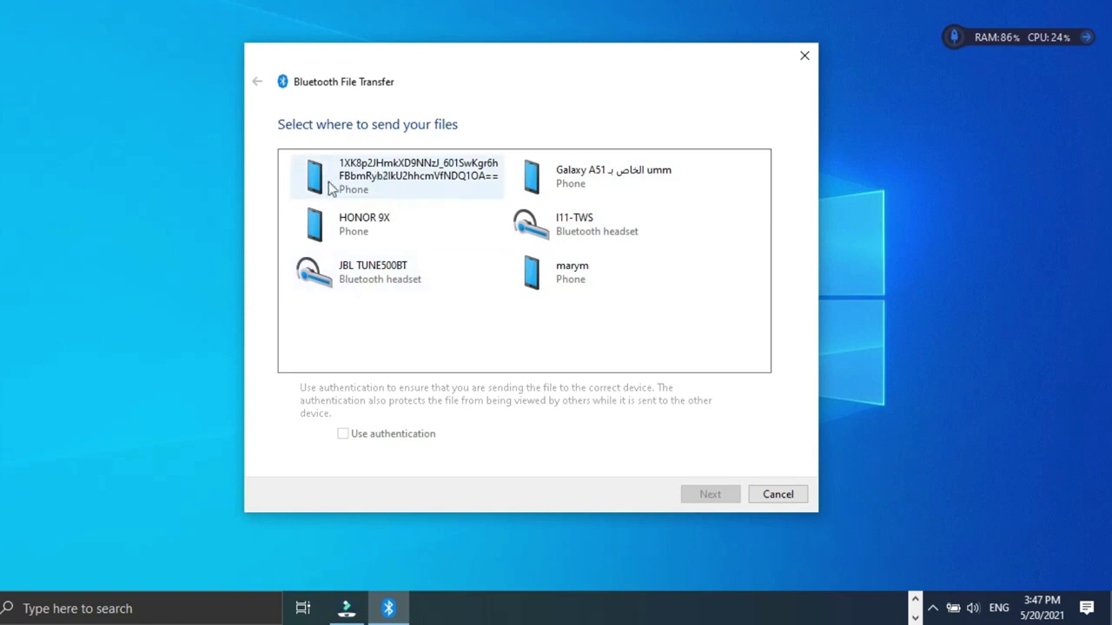
pyautogui.click(341, 238)
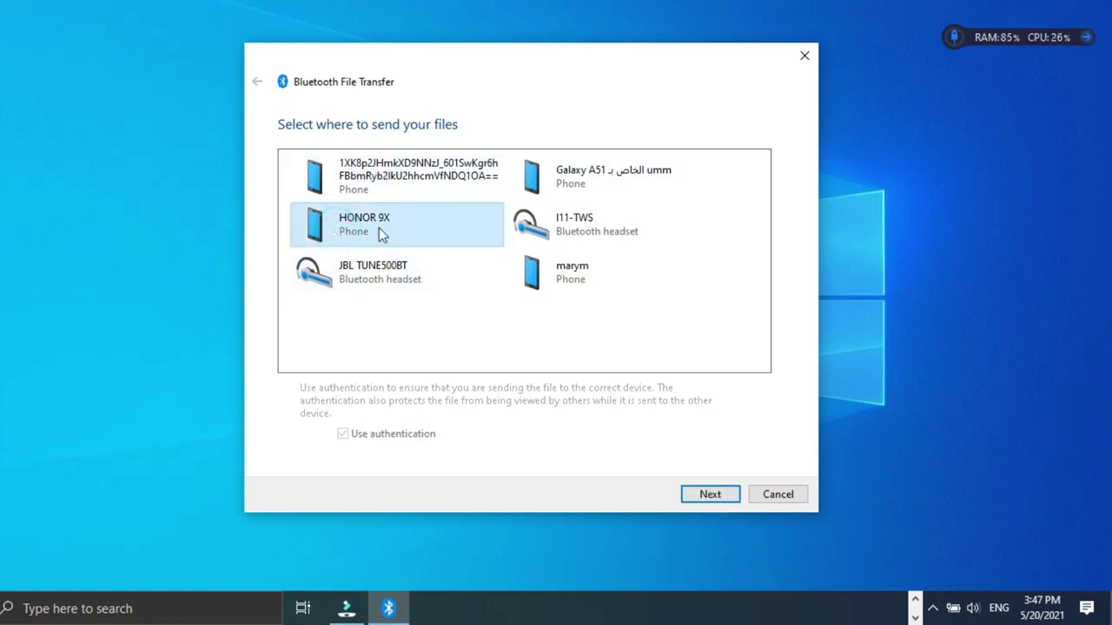
pyautogui.click(709, 494)
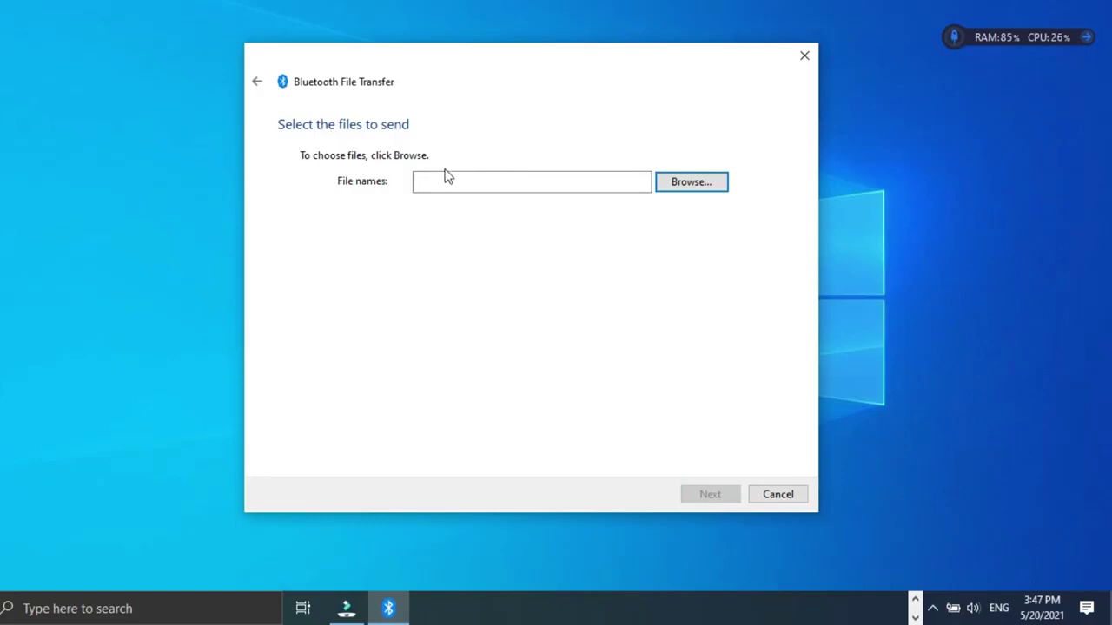
# Select palestine.png from the Desktop as the file for the Bluetooth transfer and send it
pyautogui.click(683, 186)
pyautogui.scroll(-3, 411, 203)
pyautogui.scroll(7, 446, 203)
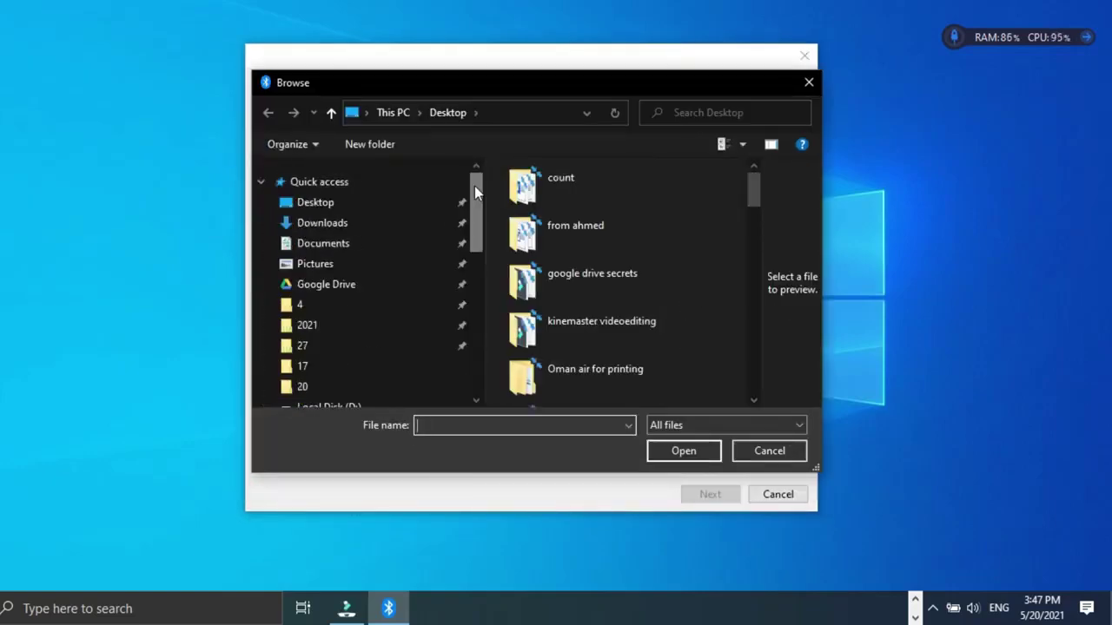
pyautogui.click(357, 201)
pyautogui.scroll(-3, 634, 245)
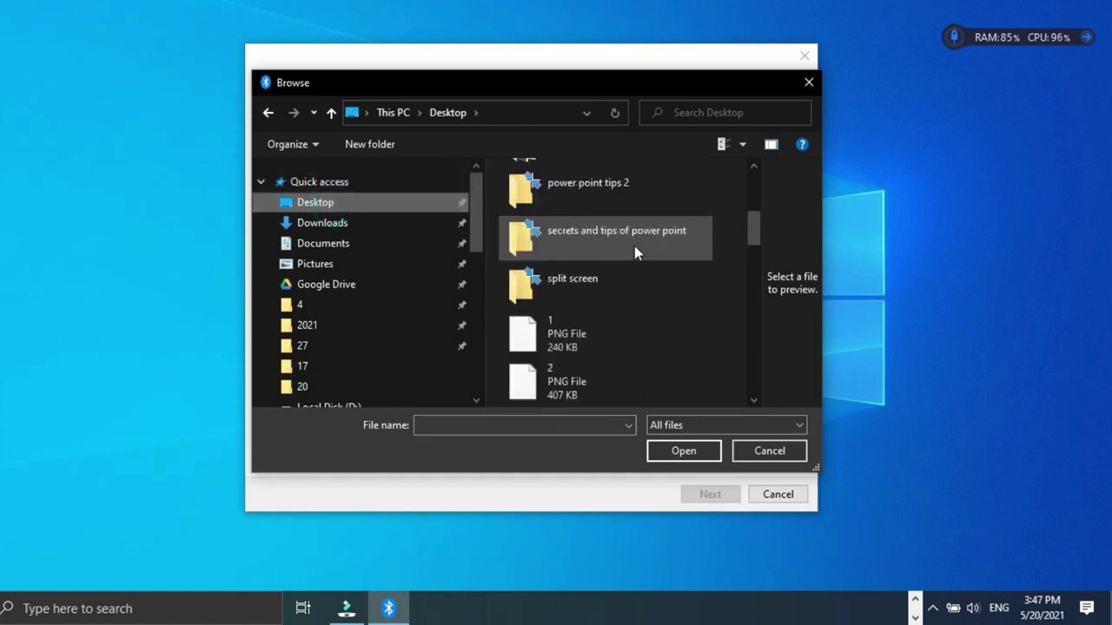
pyautogui.scroll(-5, 666, 280)
pyautogui.scroll(-2, 628, 314)
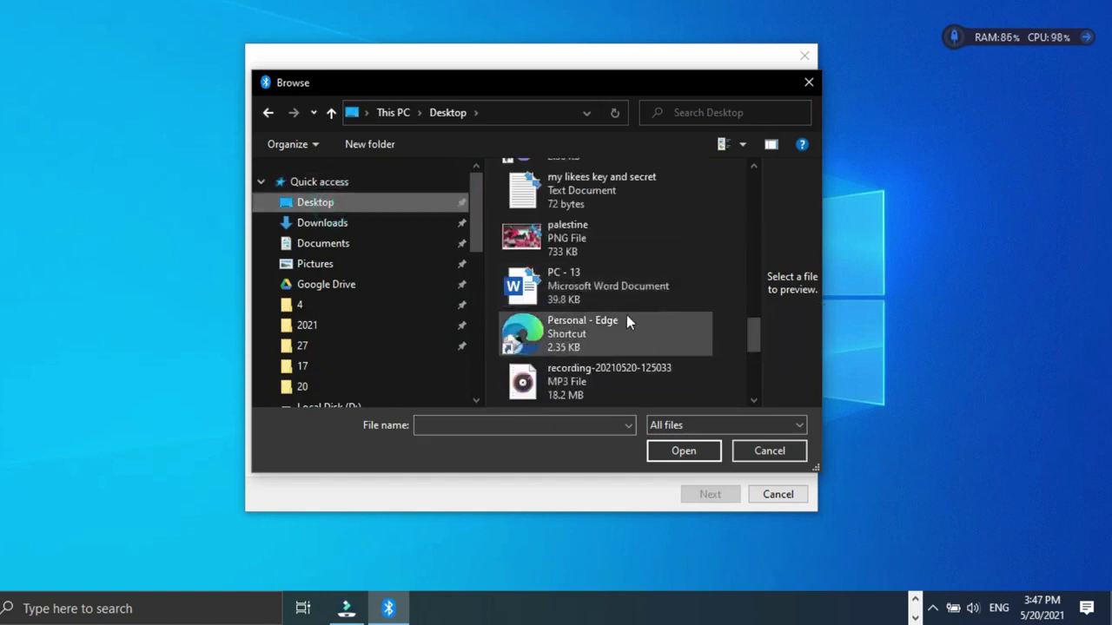
pyautogui.click(596, 241)
pyautogui.click(692, 452)
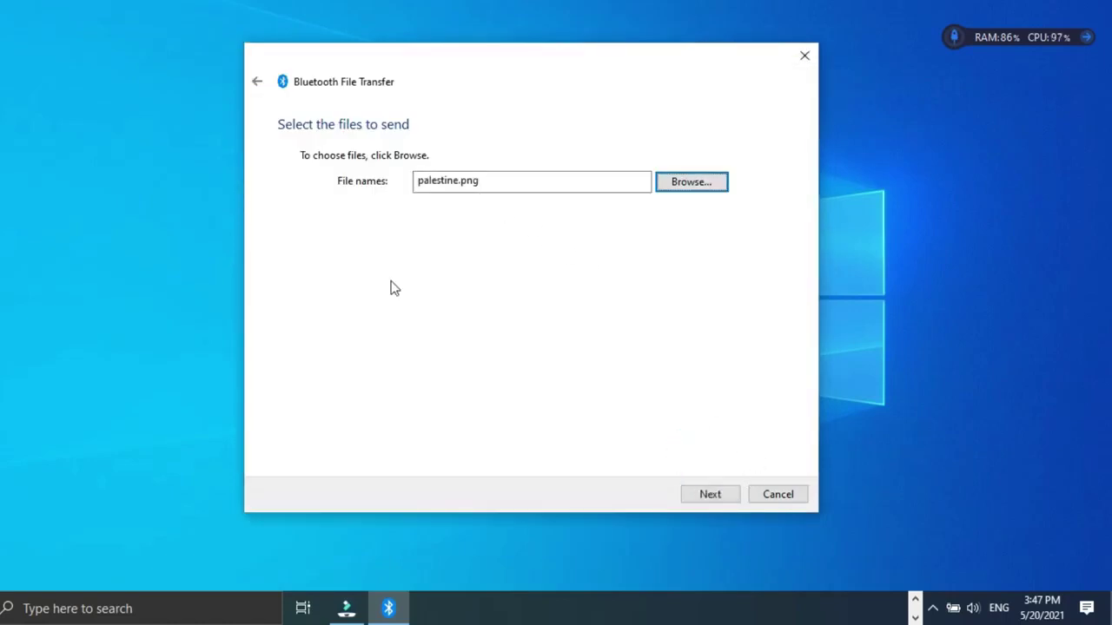
pyautogui.click(710, 496)
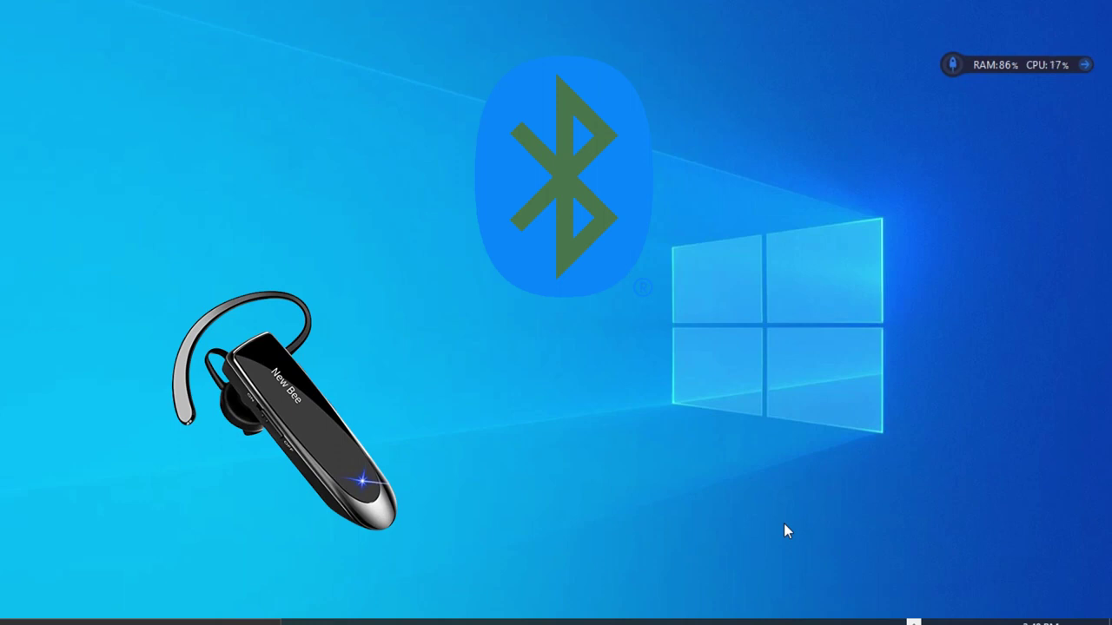
# Search Windows for "blu" and open the Bluetooth and other devices settings
pyautogui.press('super')
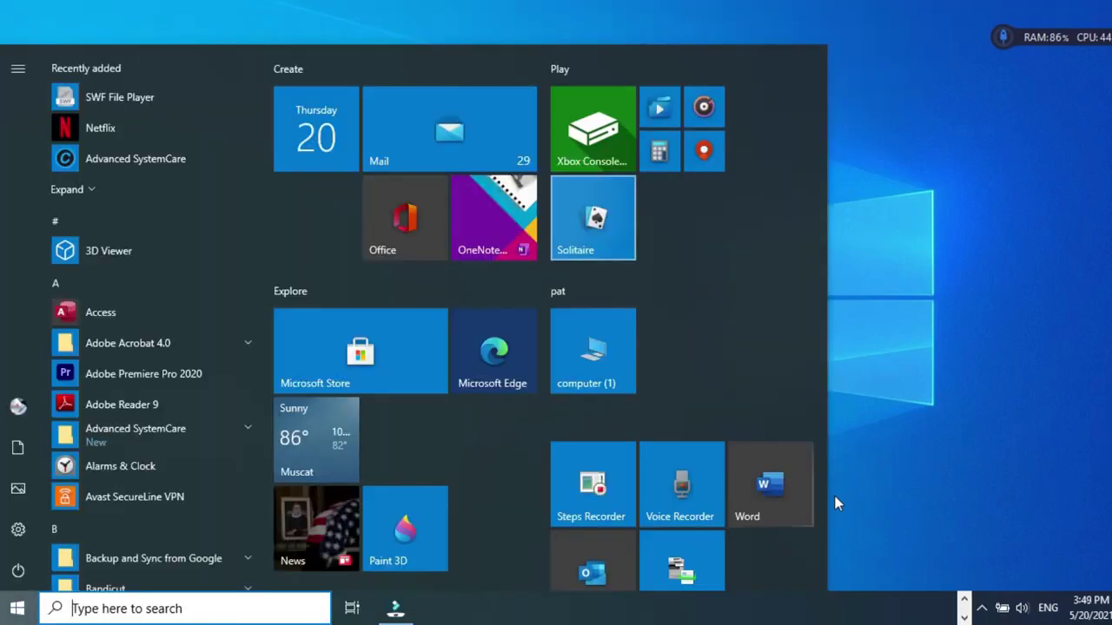
pyautogui.write('blu')
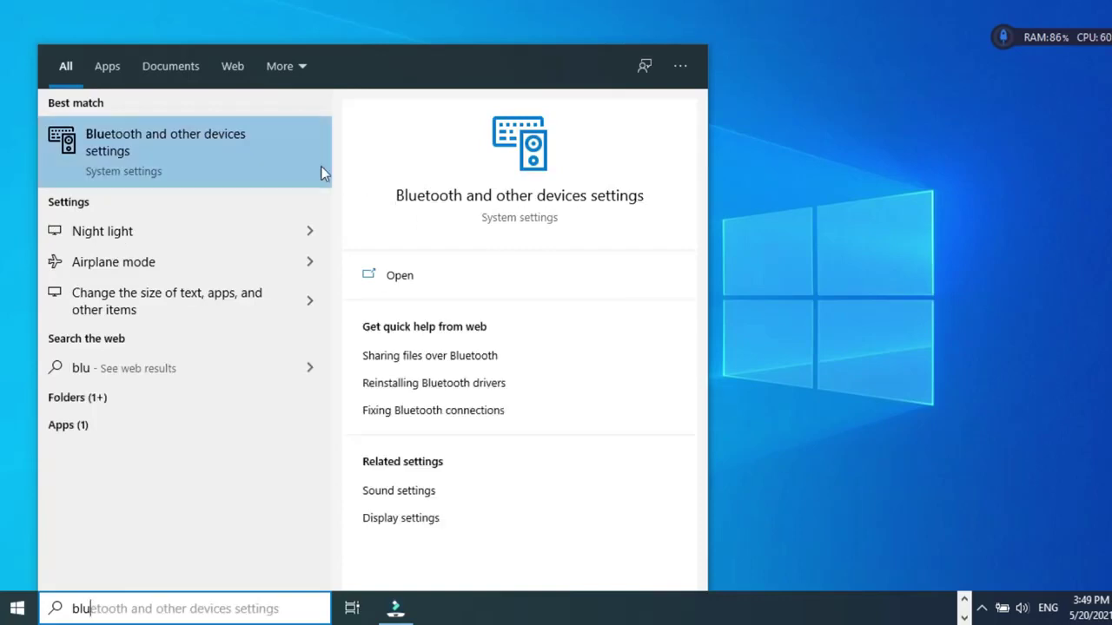
pyautogui.click(193, 147)
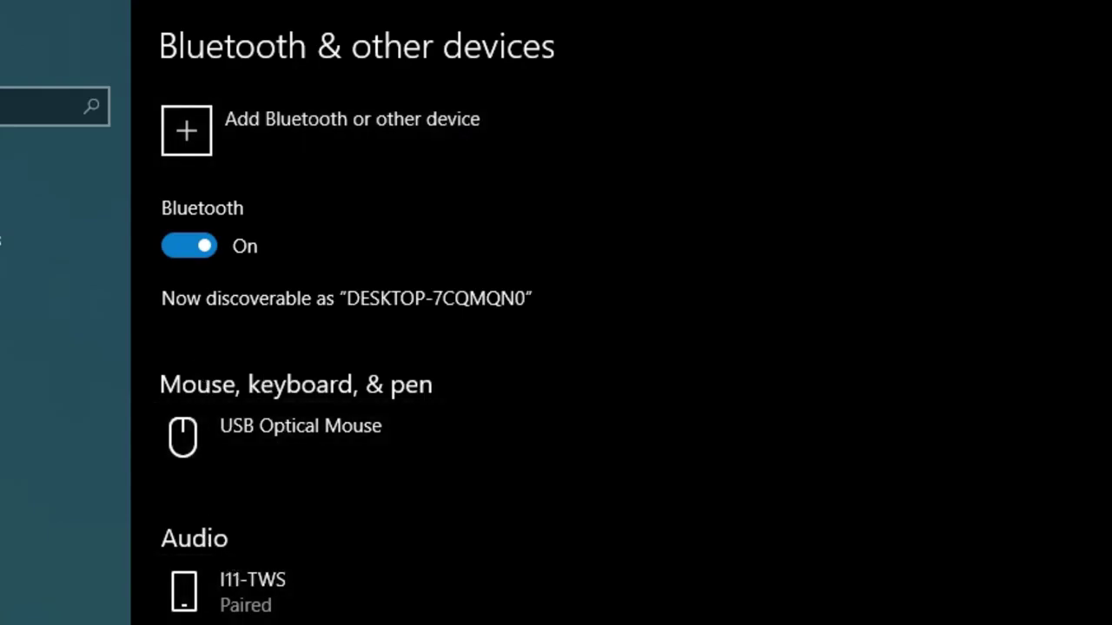
# Add the ME3 audio headset as a new Bluetooth device and finish the pairing
pyautogui.click(191, 149)
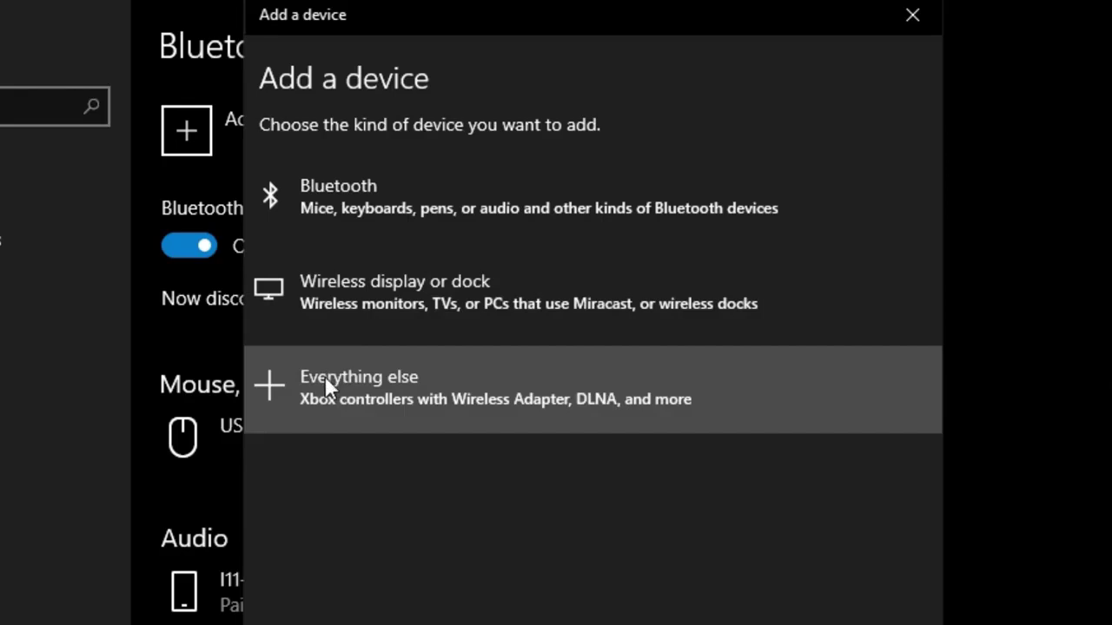
pyautogui.click(358, 209)
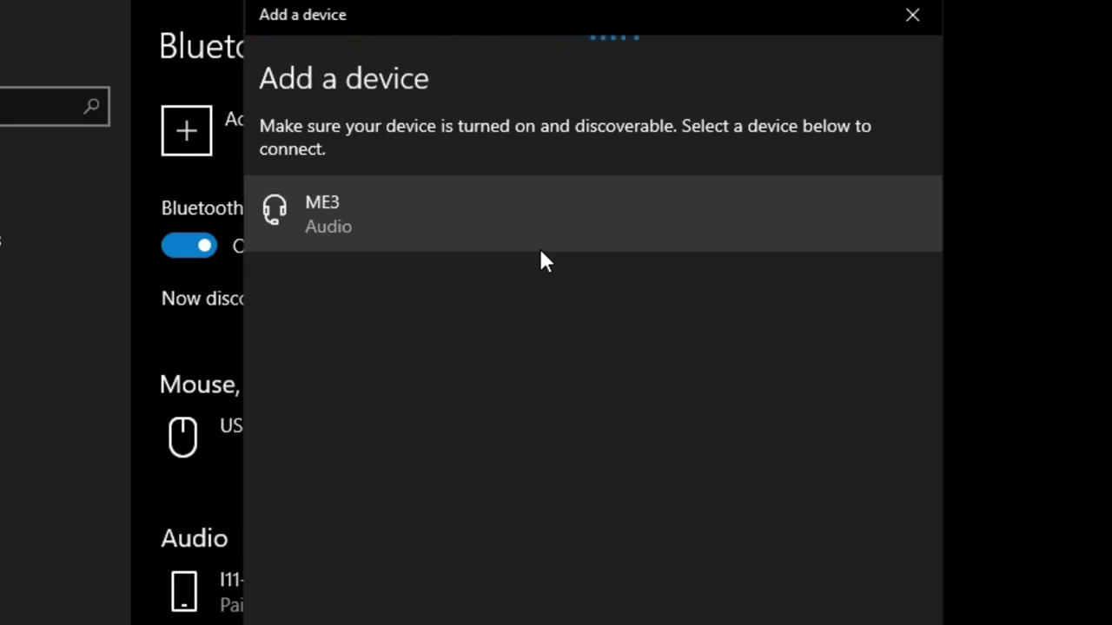
pyautogui.click(363, 227)
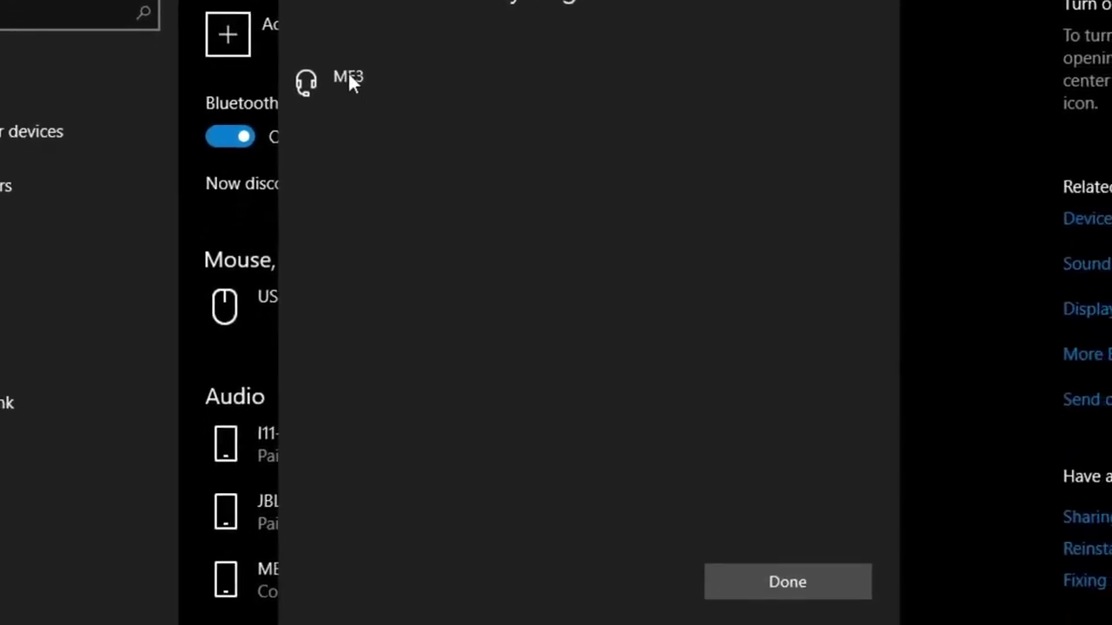
pyautogui.click(788, 607)
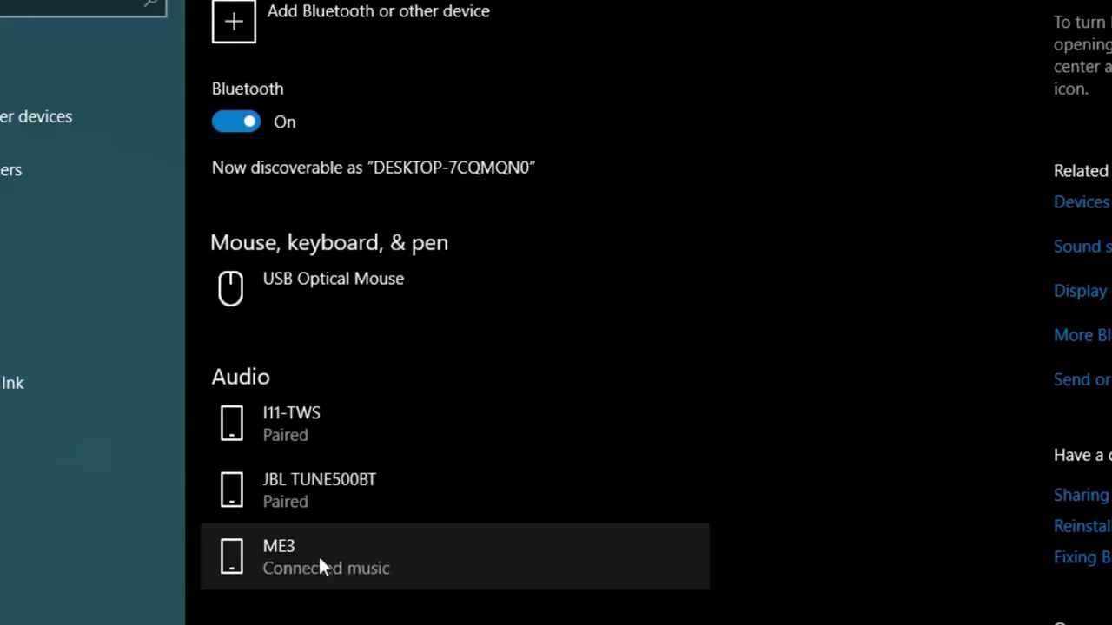
# Expand the ME3 entry among the audio devices to examine its connection status and available device actions
pyautogui.click(318, 556)
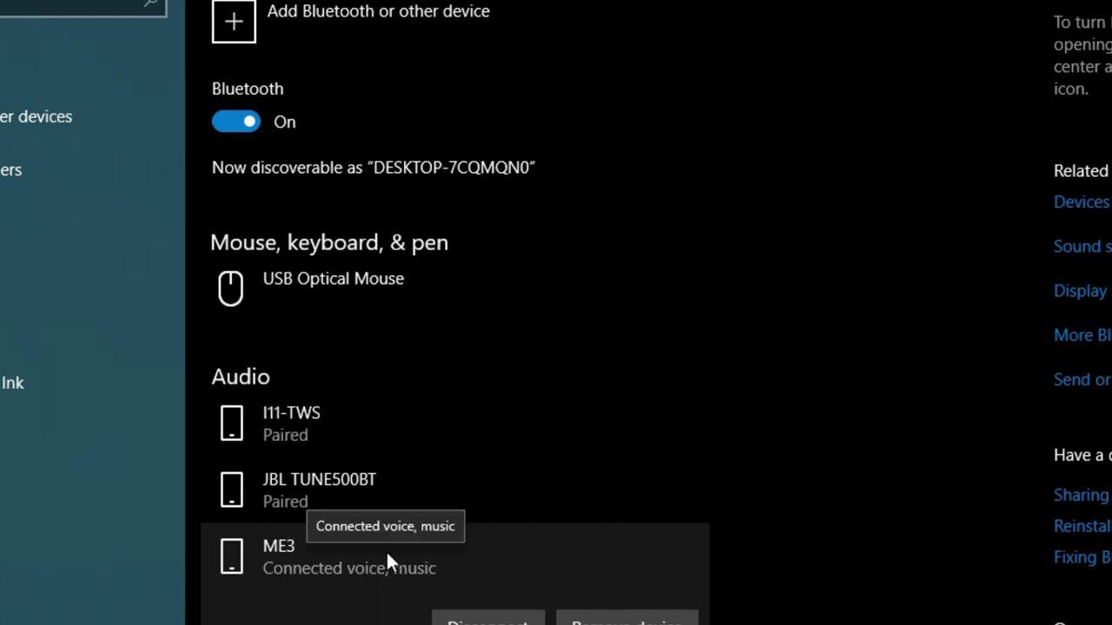
pyautogui.scroll(-2, 365, 530)
pyautogui.scroll(-1, 364, 530)
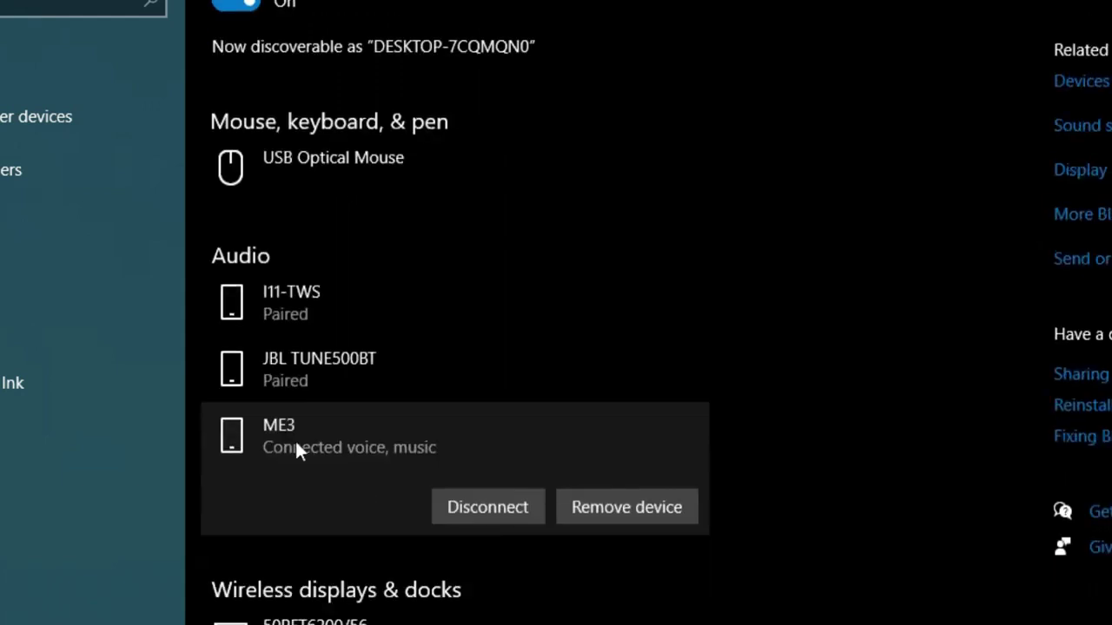